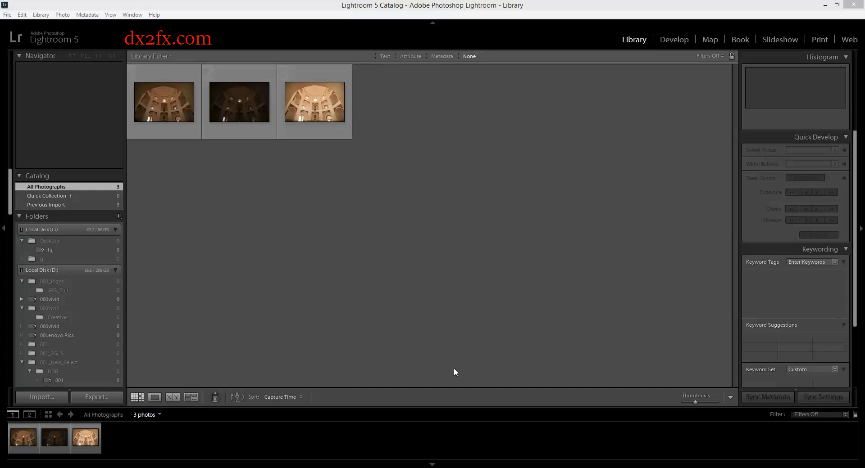
Preview the normally exposed and underexposed photos of the bracketed set in the library
click(172, 131)
click(225, 131)
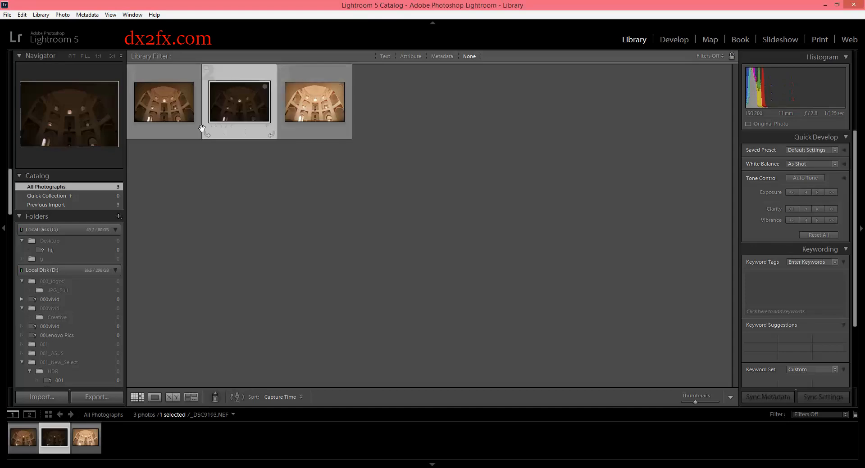
click(184, 125)
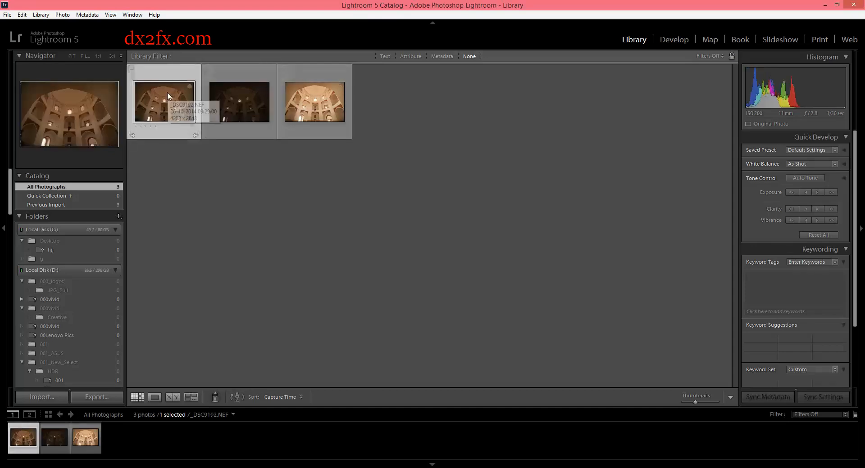
click(214, 107)
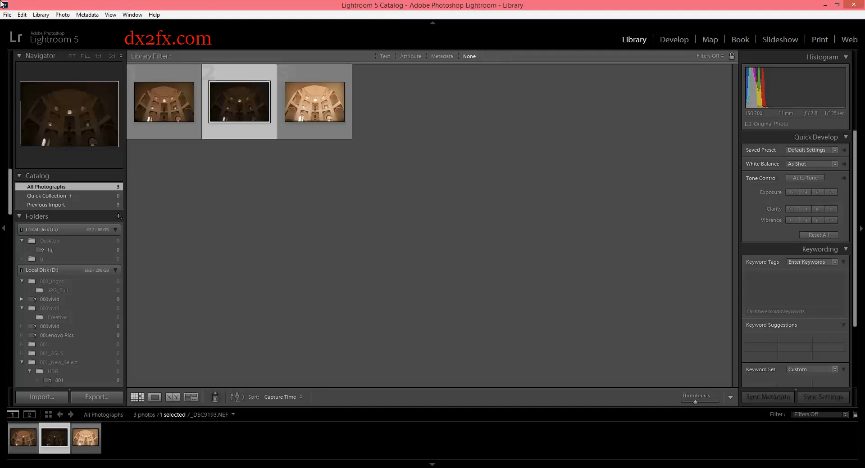
Open _DSC9192.NEF for developing and enable lens profile corrections with Tokina as the lens make
click(659, 40)
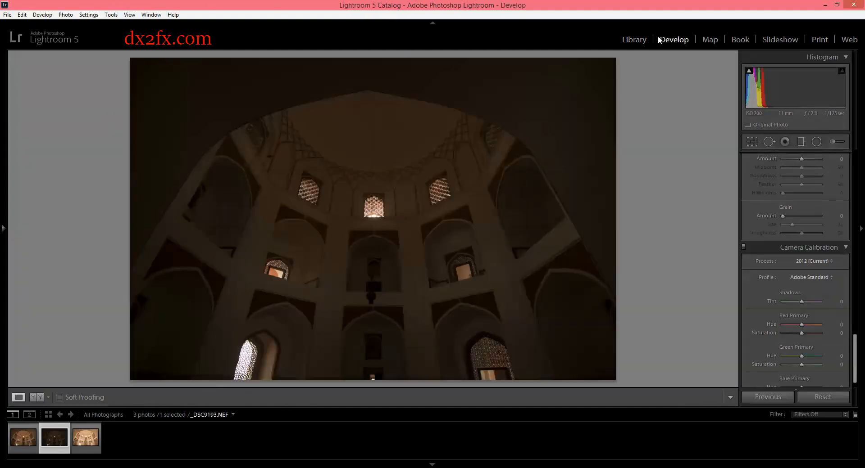
click(24, 443)
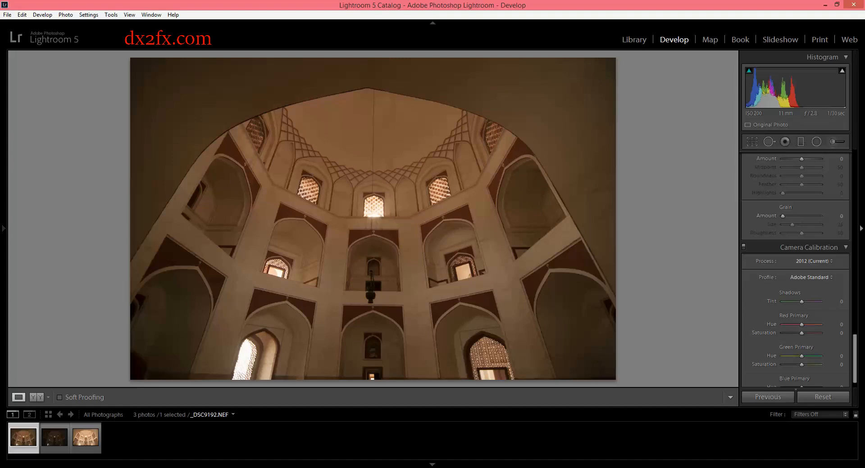
scroll(832, 250, up, 5)
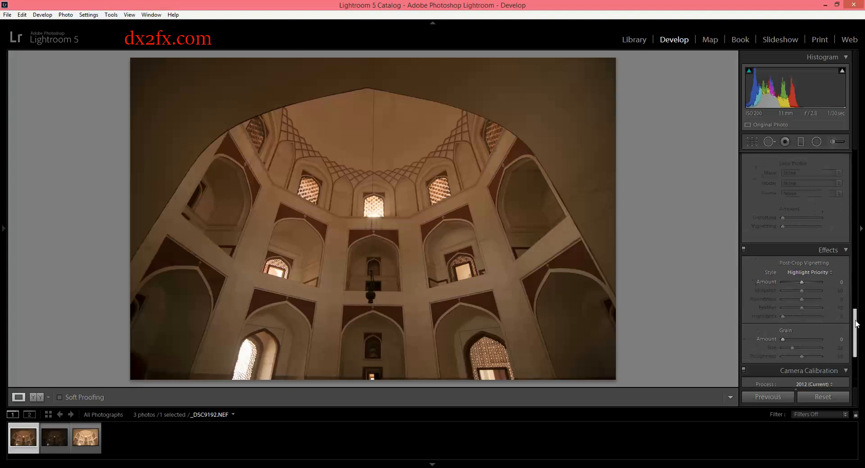
click(814, 231)
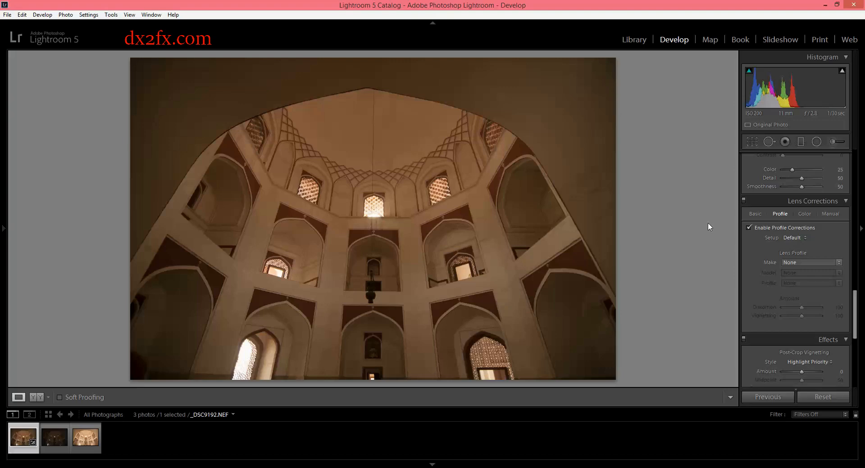
click(801, 266)
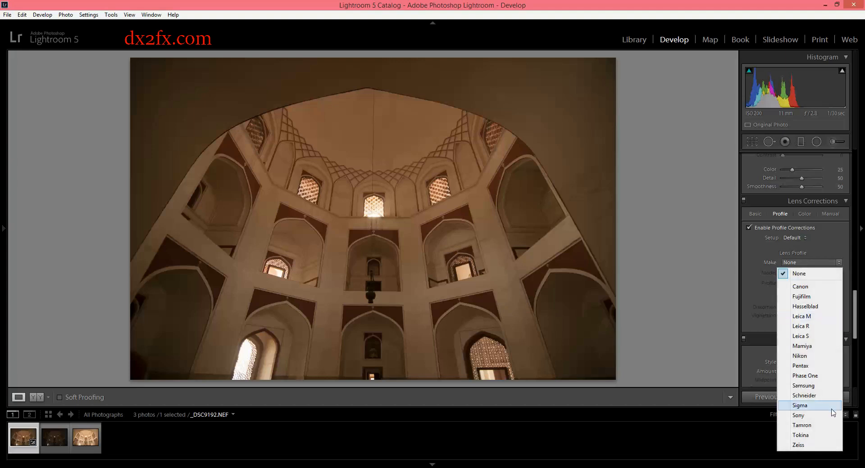
click(819, 435)
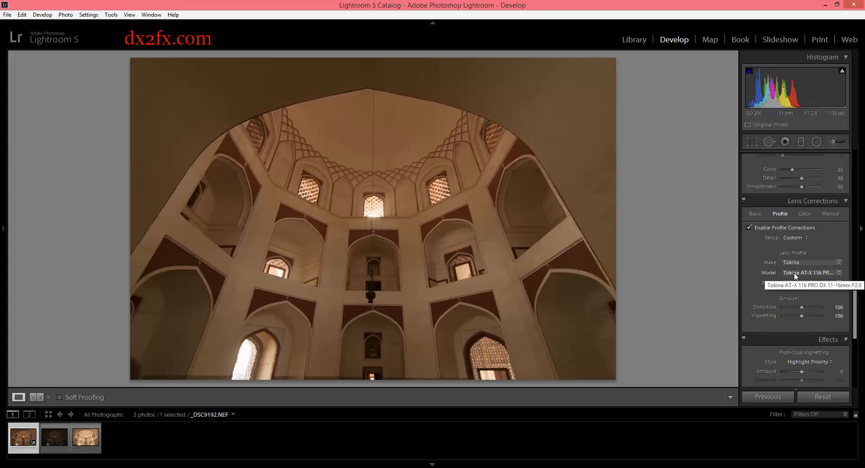
Review the available Tokina lens models and the basic lens correction options for the photo
click(794, 273)
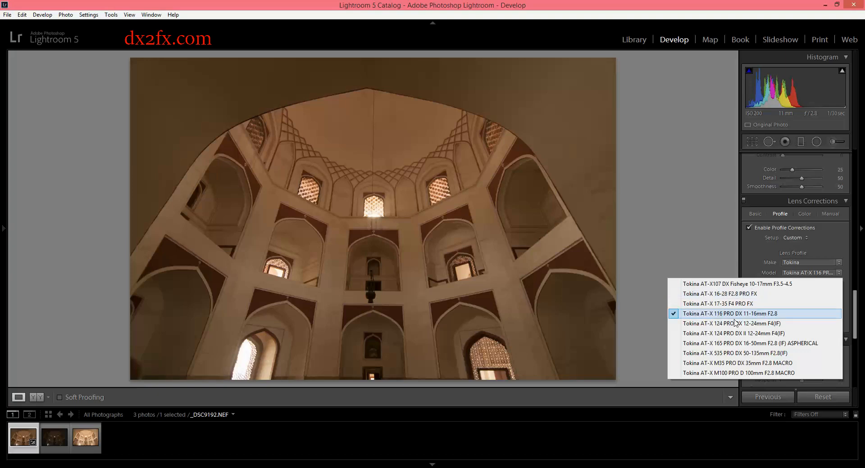
click(704, 260)
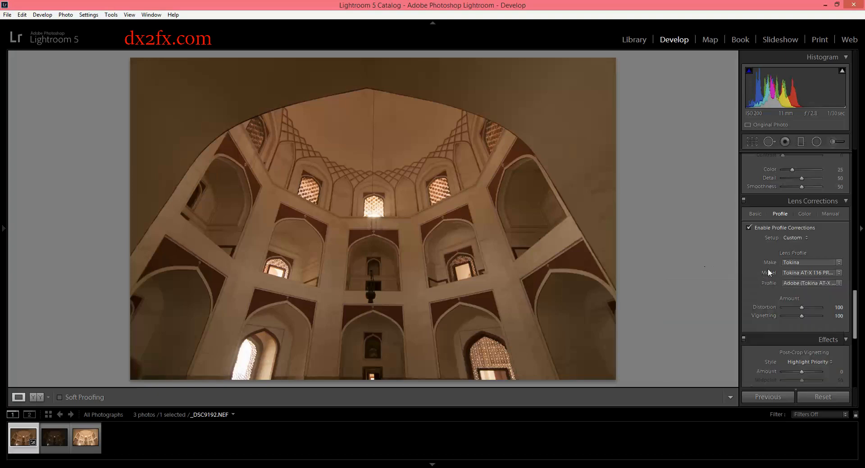
click(797, 273)
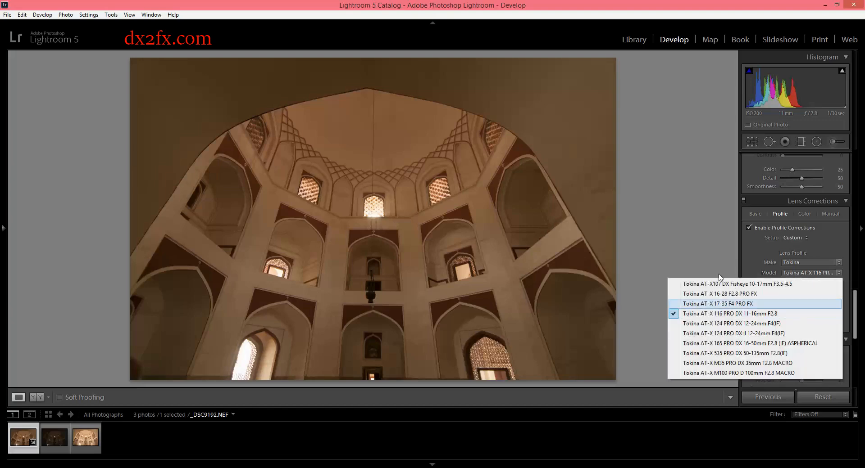
click(712, 238)
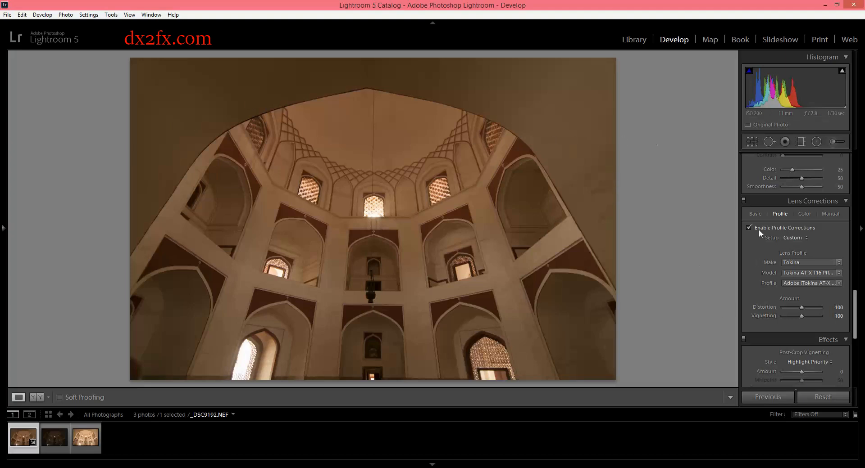
click(755, 214)
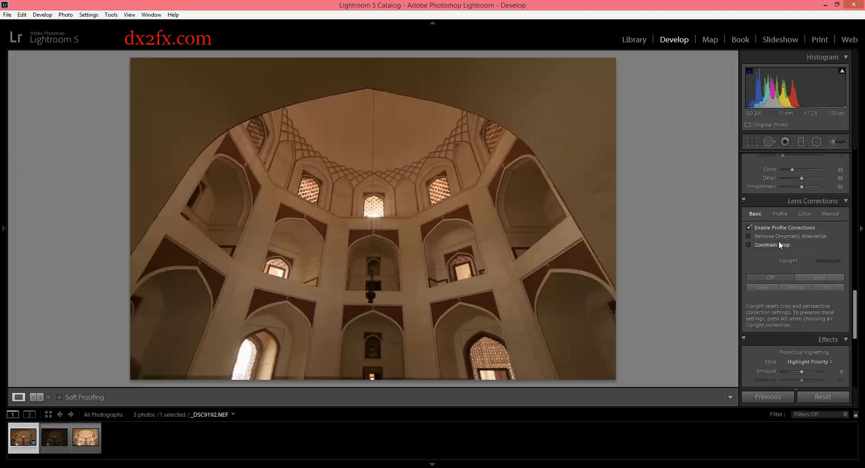
Set the photo's sharpening amount to 32 and its luminance noise reduction to 18
drag(858, 323, 859, 278)
drag(790, 300, 792, 299)
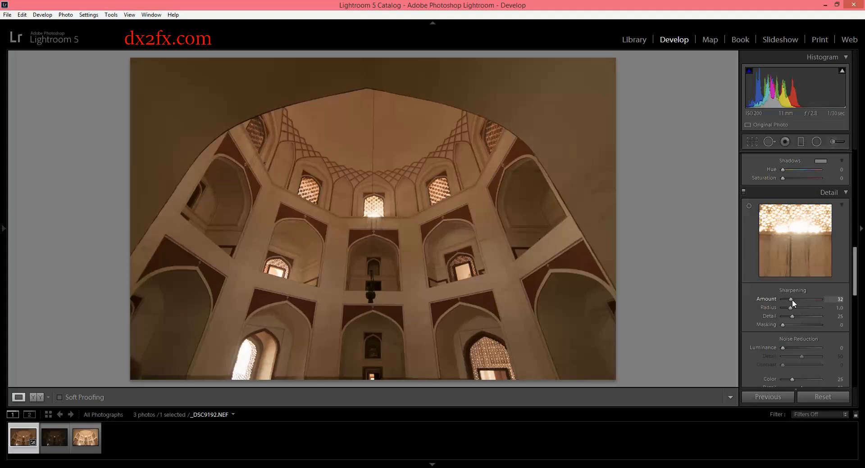
click(784, 348)
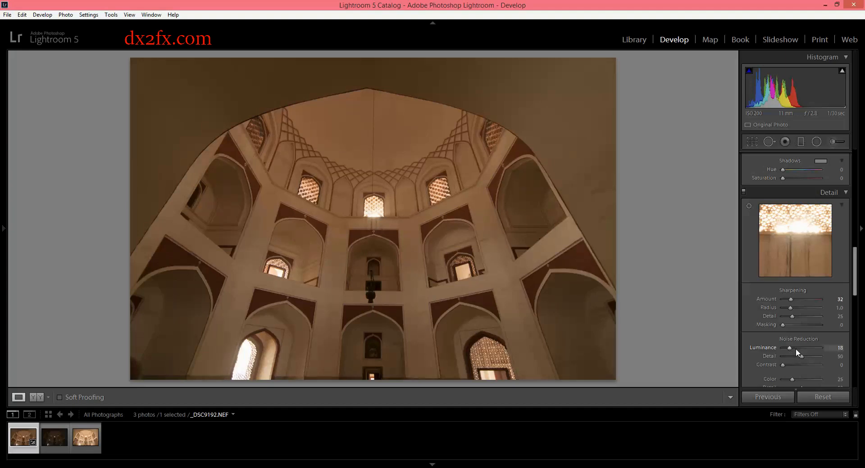
Set the photo's clarity to +10 and synchronize all develop settings across the three bracketed photos
drag(855, 290, 855, 181)
drag(804, 286, 804, 286)
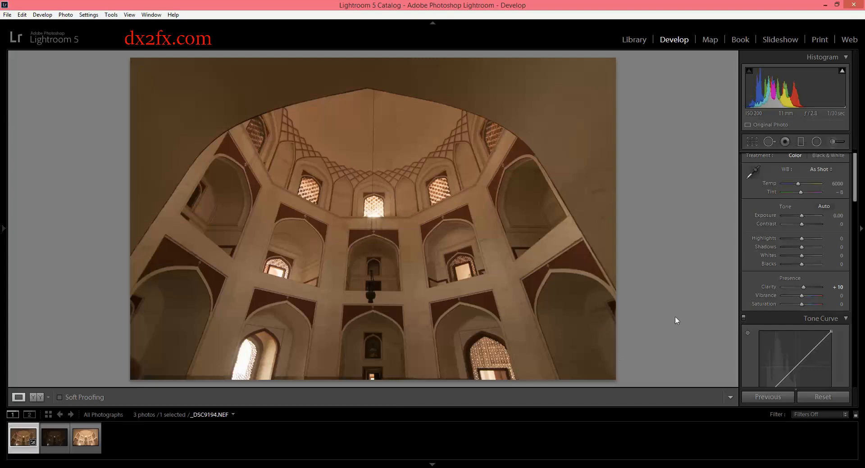
key(shift)
shift+click(92, 452)
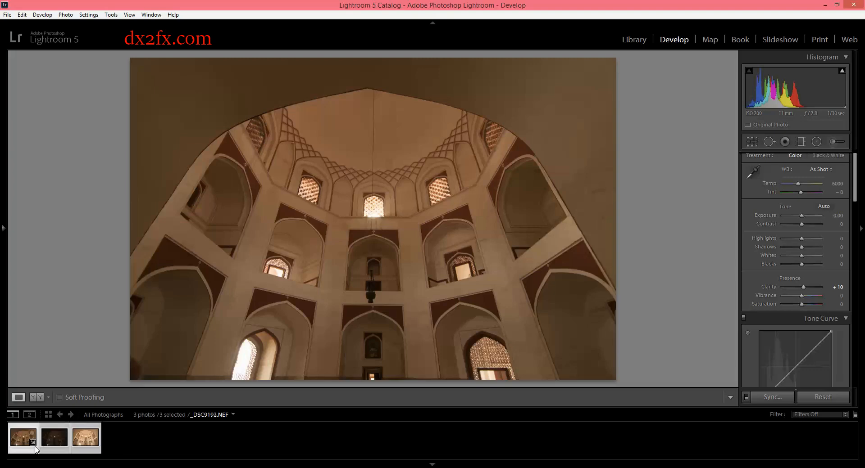
click(779, 400)
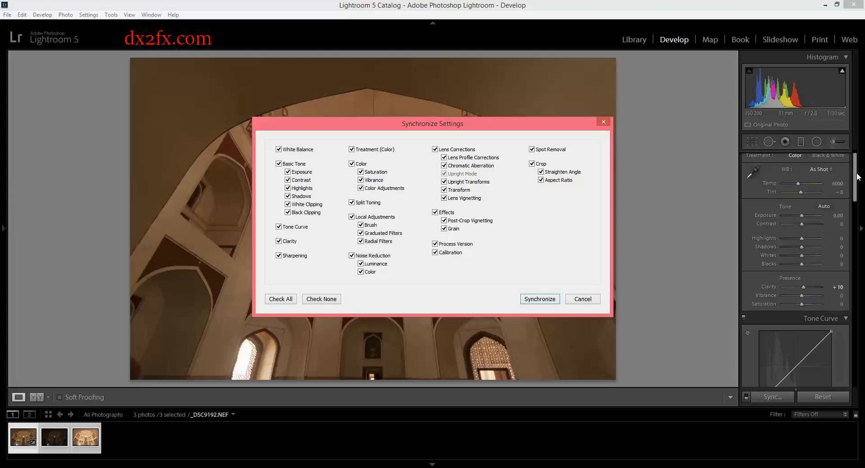
click(530, 300)
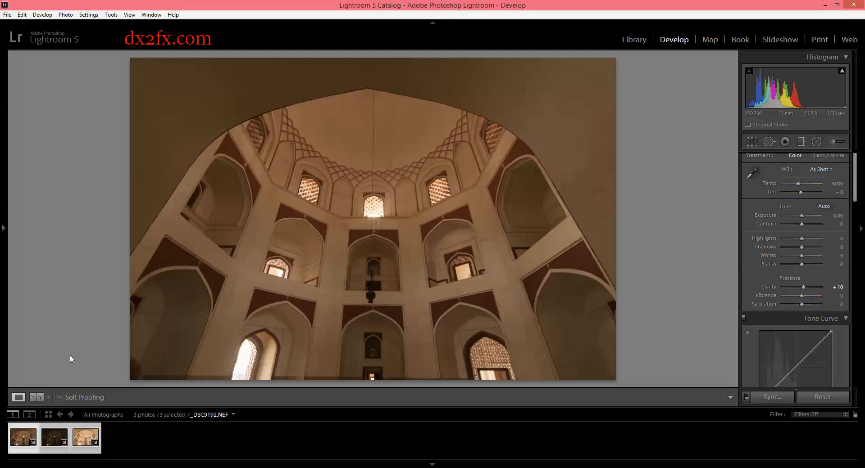
Export the three photos with the HDRsoft Merge to 32-bit HDR preset, using uncompressed TIFF at 16 bits/component
click(8, 15)
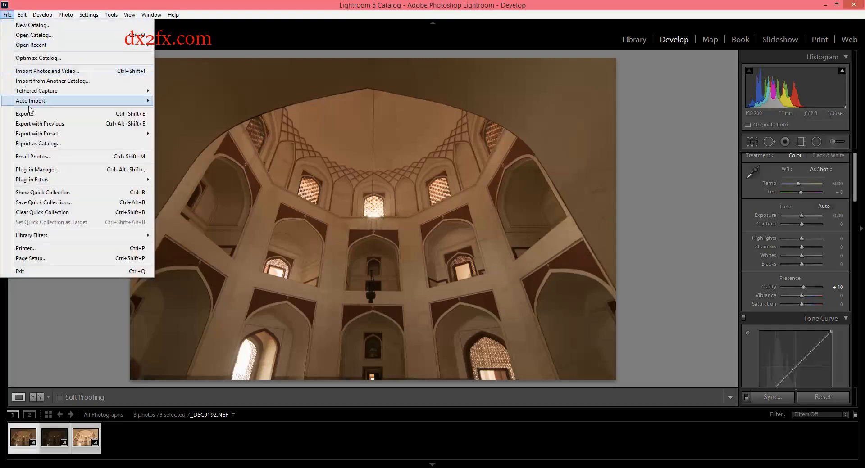
click(23, 114)
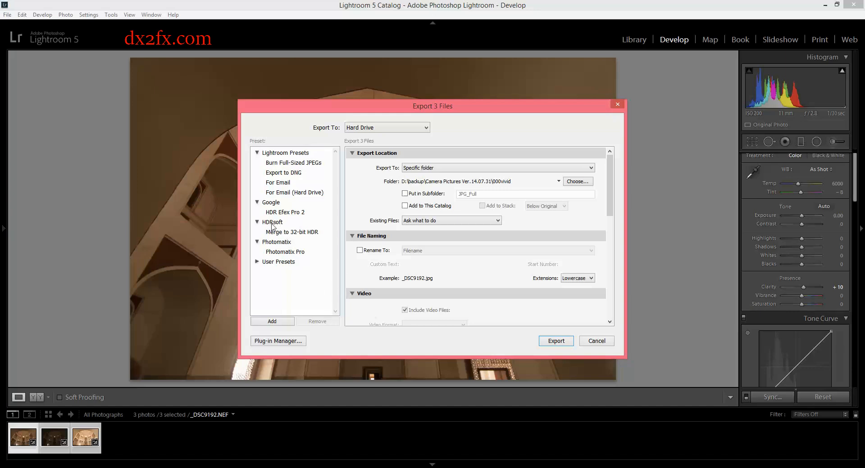
click(292, 235)
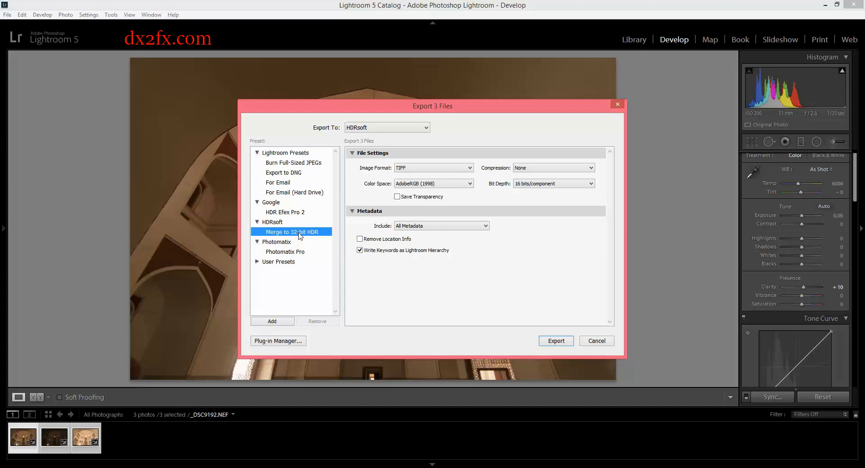
click(542, 172)
click(443, 171)
click(531, 190)
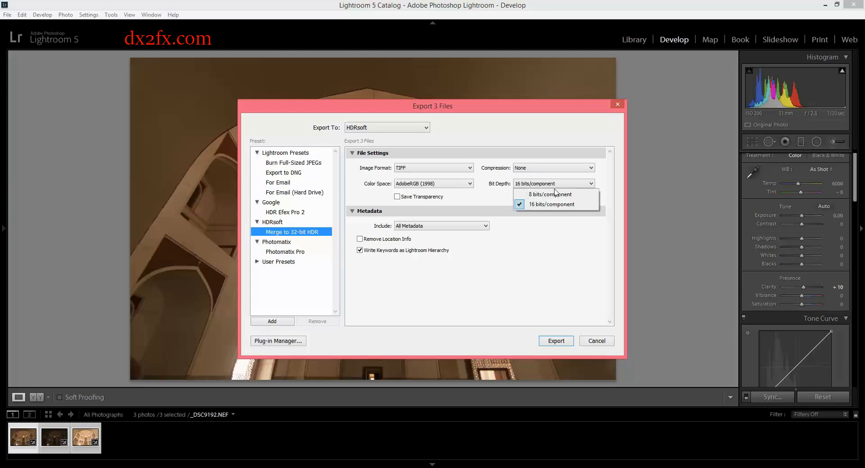
click(537, 241)
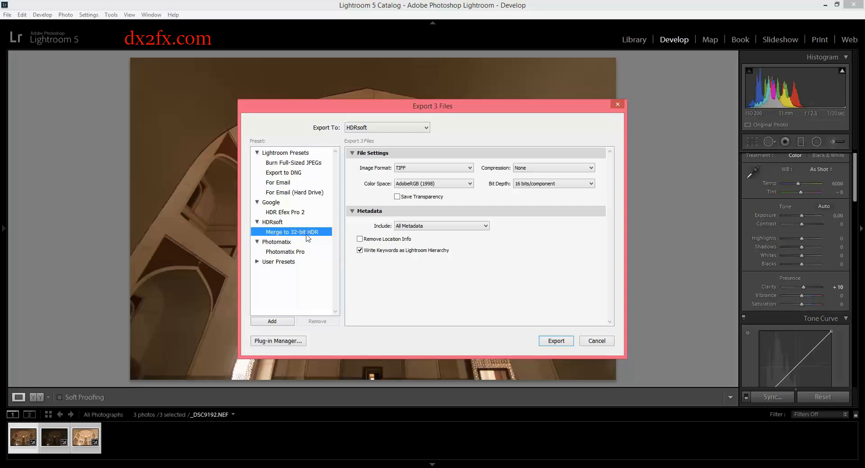
click(553, 345)
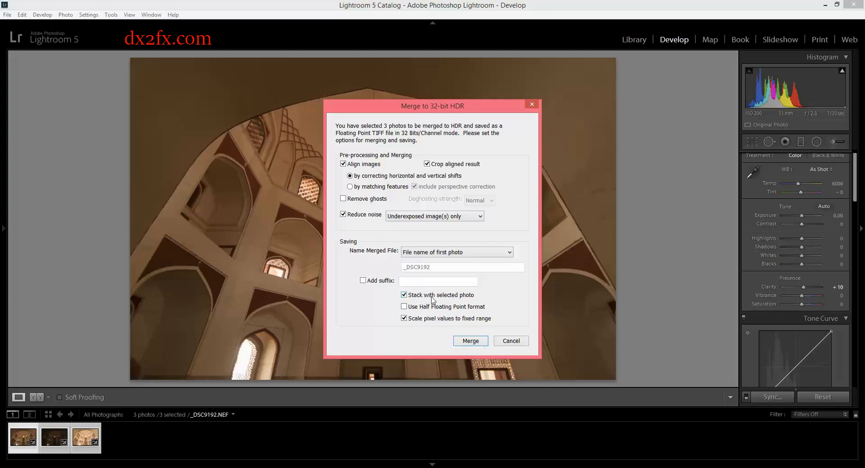
Merge the three photos into a 32-bit HDR file named after the first photo and stacked with it
mouse_move(412, 312)
mouse_move(491, 322)
click(471, 342)
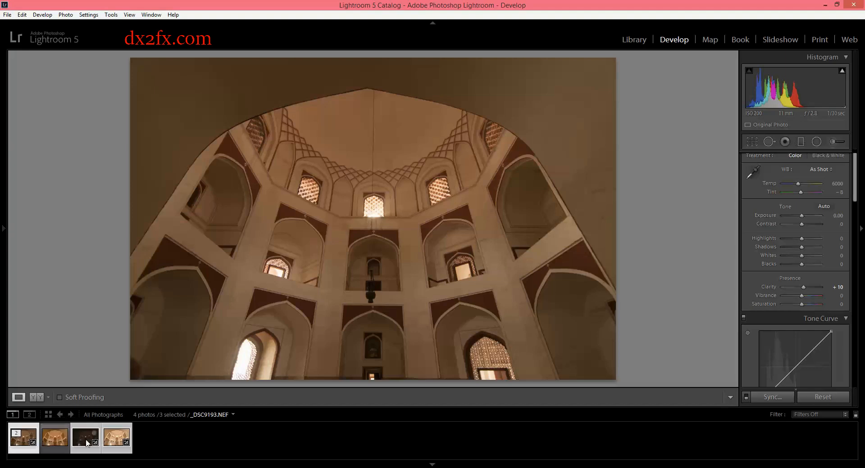
Compare the merged HDR image _DSC9192.tif with the original _DSC9192.NEF
click(142, 415)
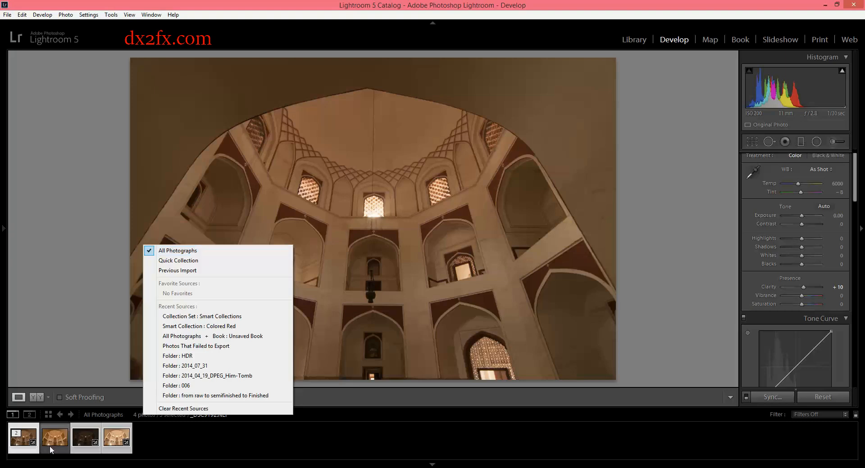
click(145, 443)
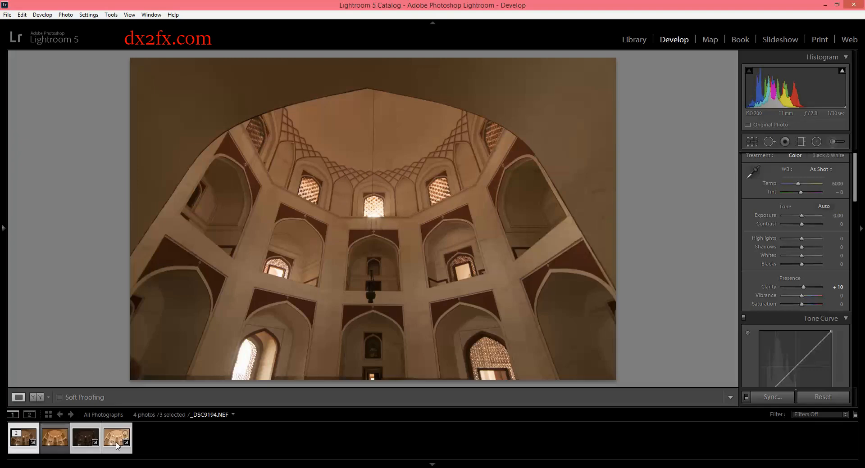
click(59, 452)
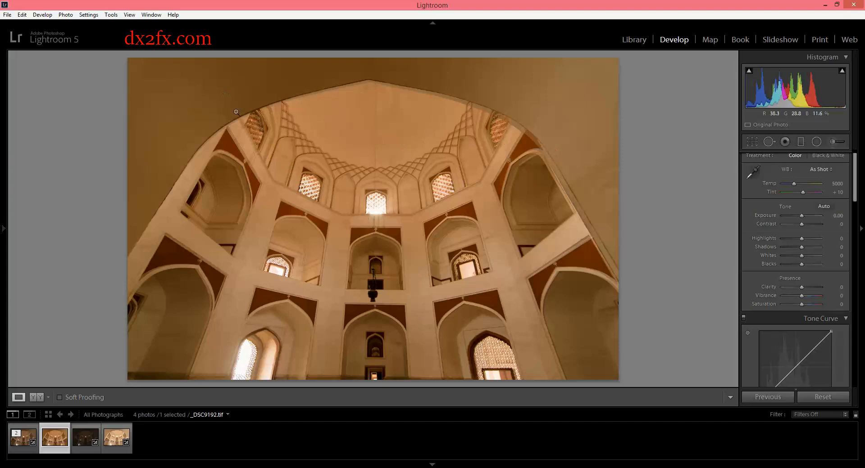
click(15, 450)
click(49, 450)
click(20, 450)
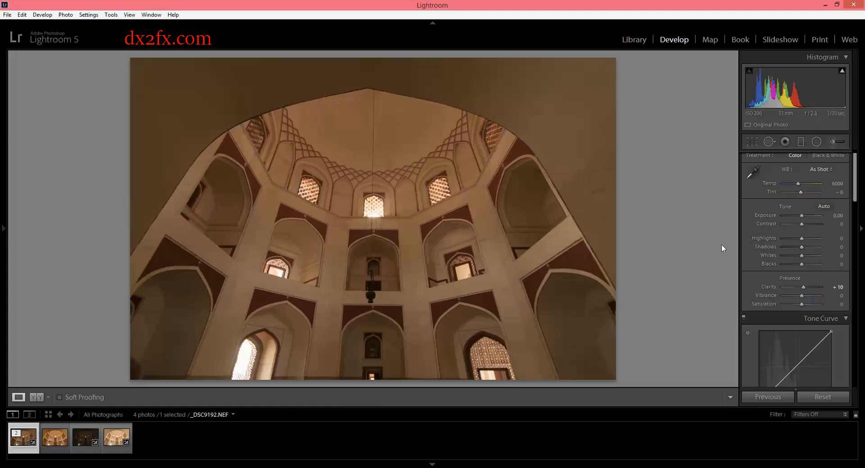
Test raising the exposure of the original _DSC9192.NEF to its upper limit and reset it
drag(801, 216, 827, 217)
double_click(820, 216)
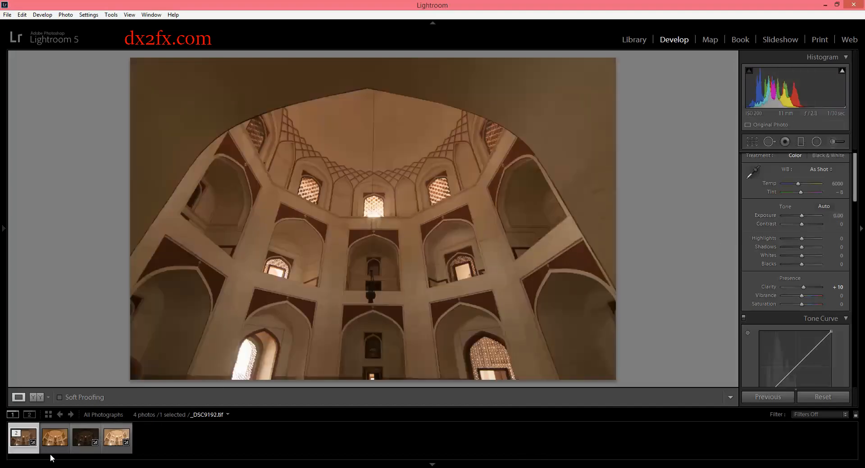
Test the exposure range of the merged _DSC9192.tif by setting it to -10.00 and +10.00
click(58, 444)
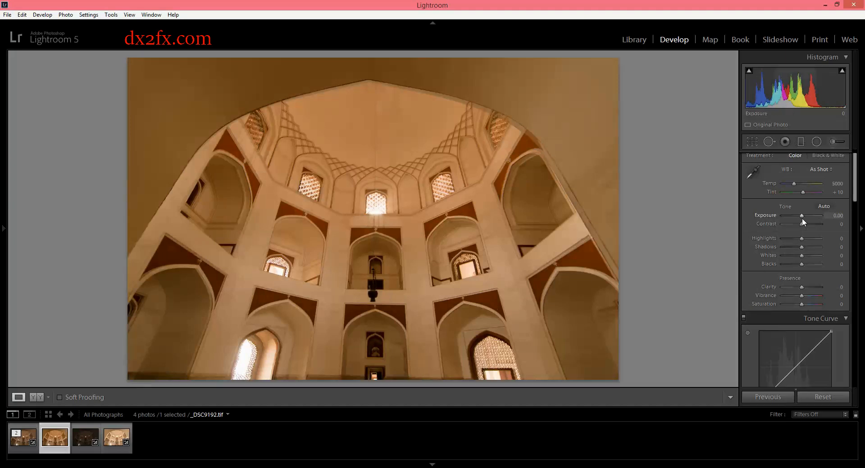
drag(802, 218, 775, 216)
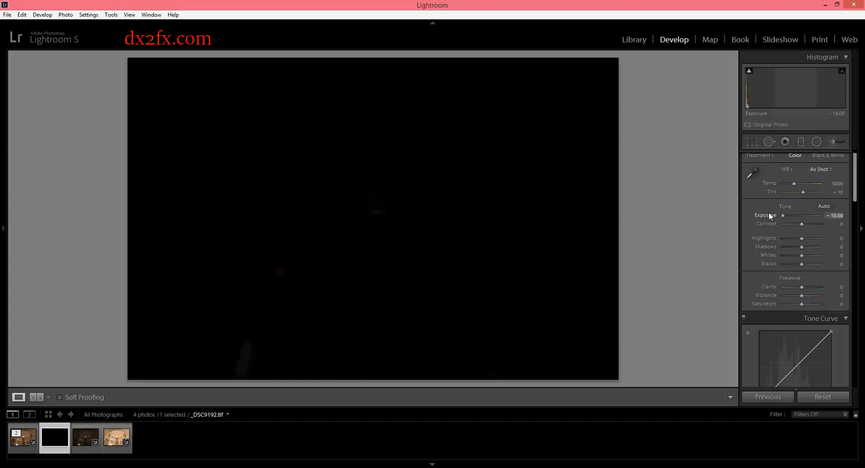
drag(769, 215, 826, 214)
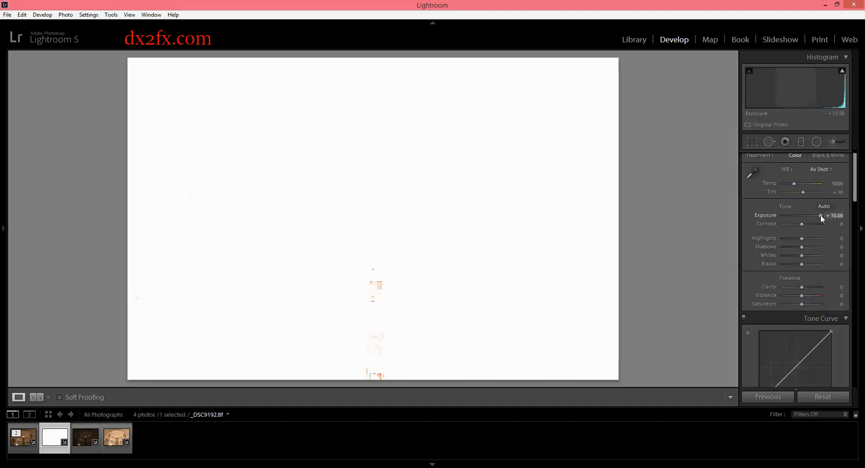
Reset the exposure of _DSC9192.tif, set its white balance to Auto and refine the temperature to 3500
double_click(820, 216)
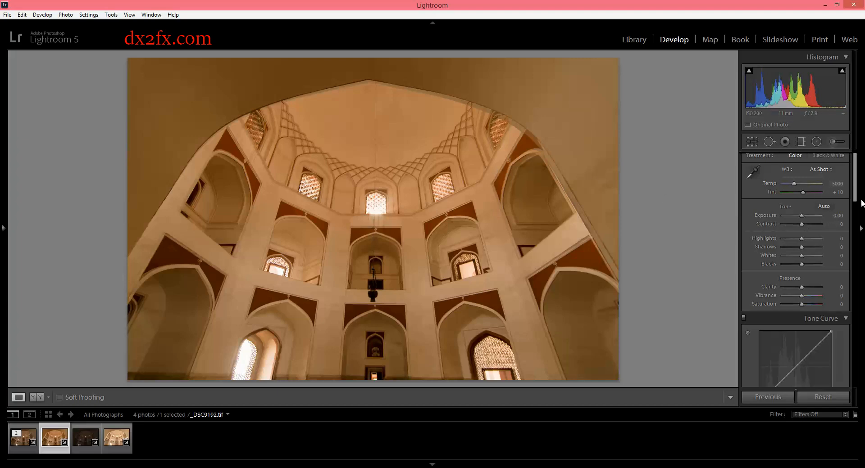
click(815, 170)
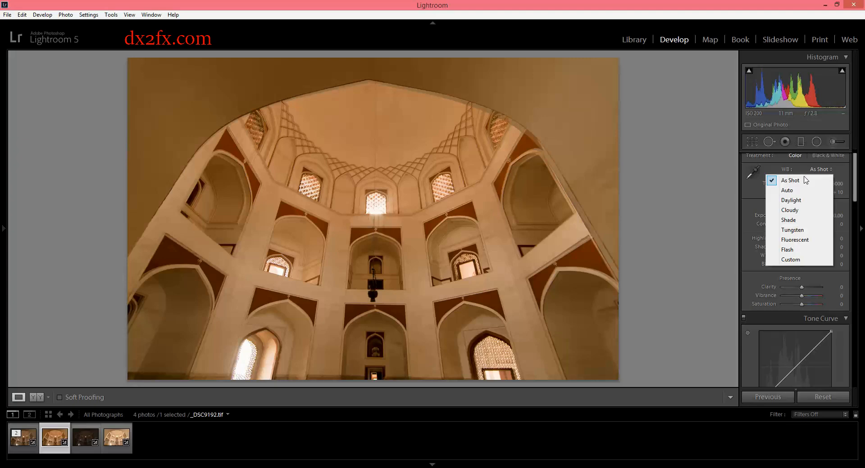
click(783, 191)
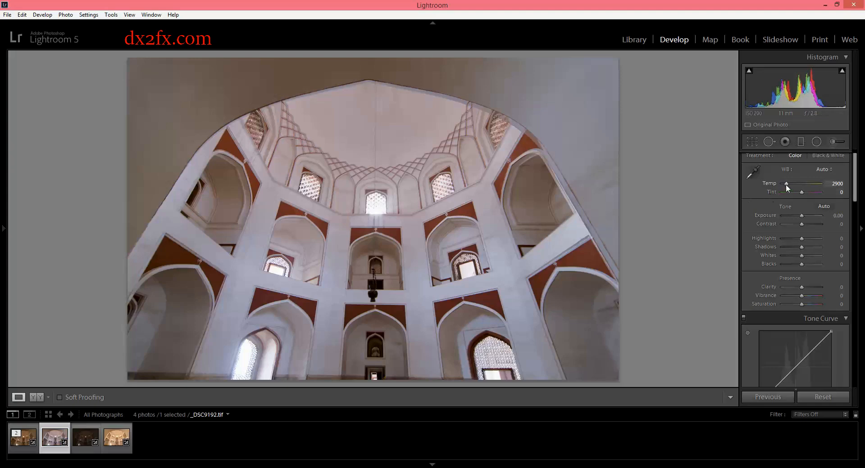
drag(786, 184, 788, 184)
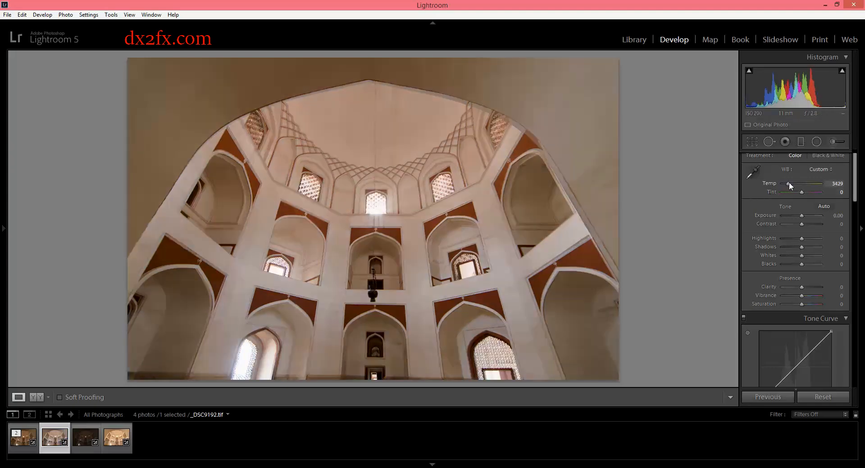
click(837, 184)
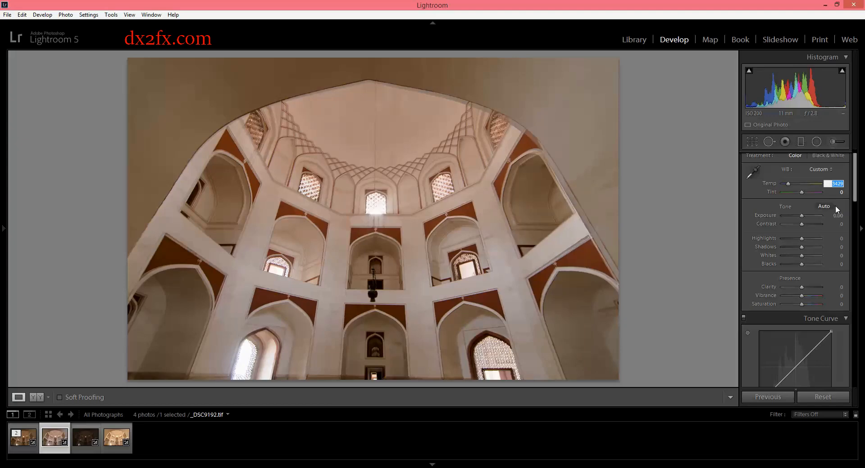
text(3500)
key(Return)
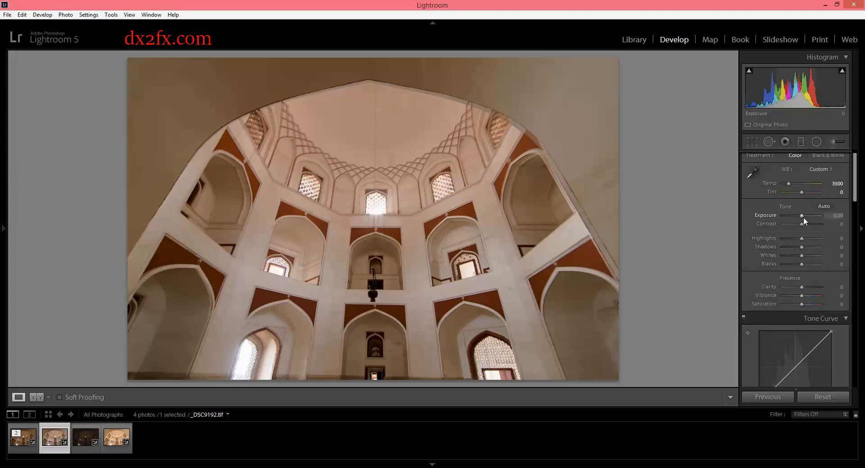
Set Exposure to +0.48, Contrast to +10, Highlights to -100 and Shadows to +100
drag(802, 217, 803, 218)
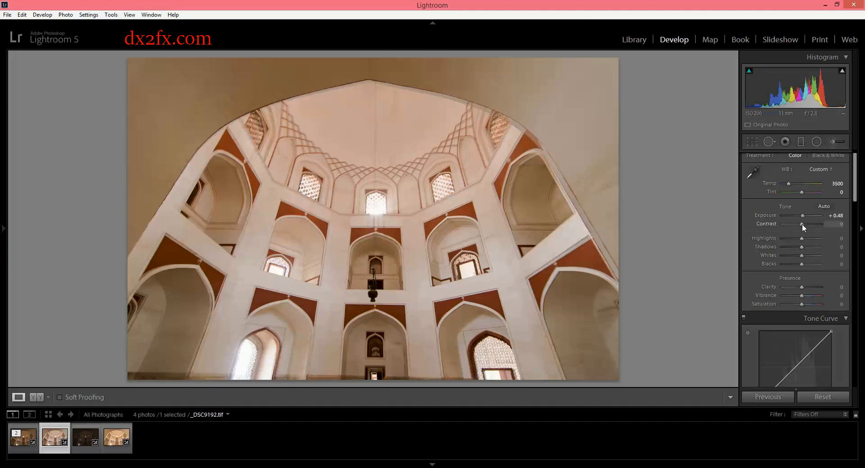
drag(802, 224, 804, 223)
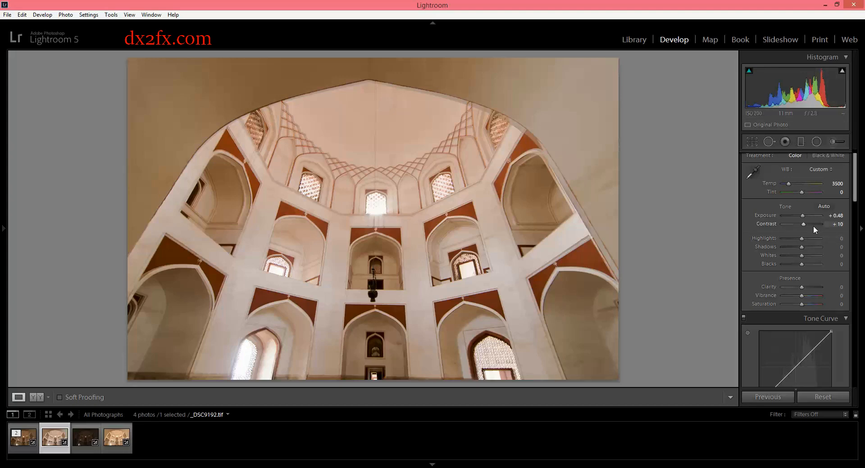
drag(801, 239, 832, 251)
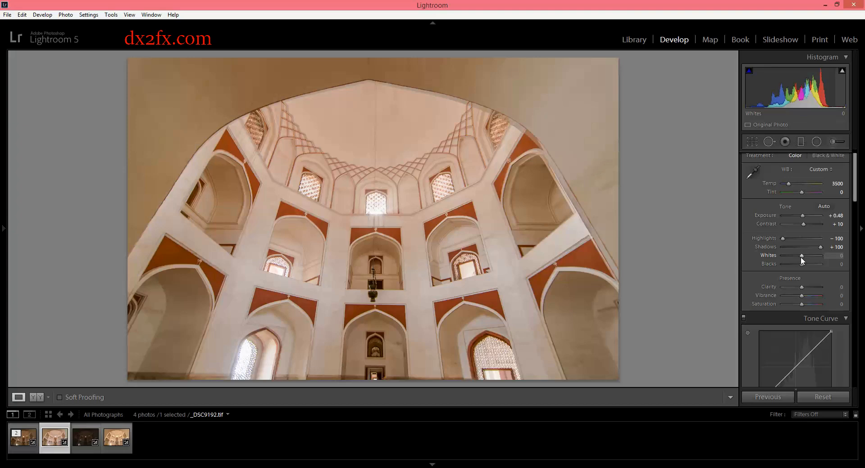
Preview highlight clipping for the Whites, trying a value of -7 and resetting it to 0
key(alt)
drag(801, 256, 801, 256)
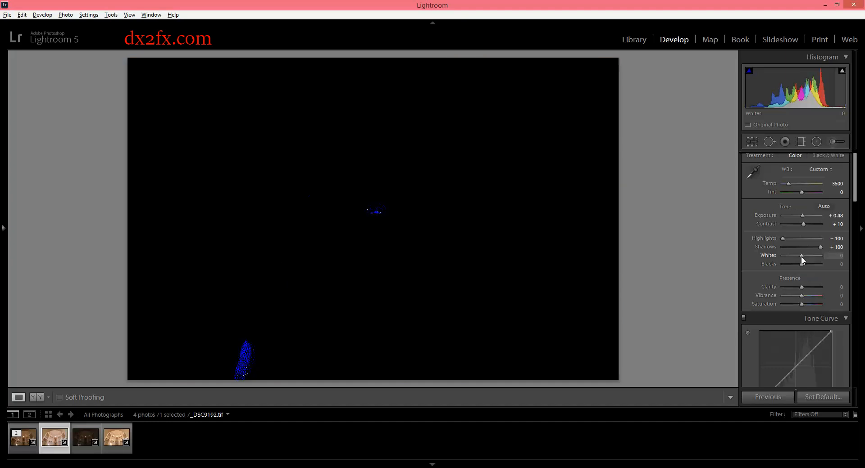
drag(801, 256, 797, 256)
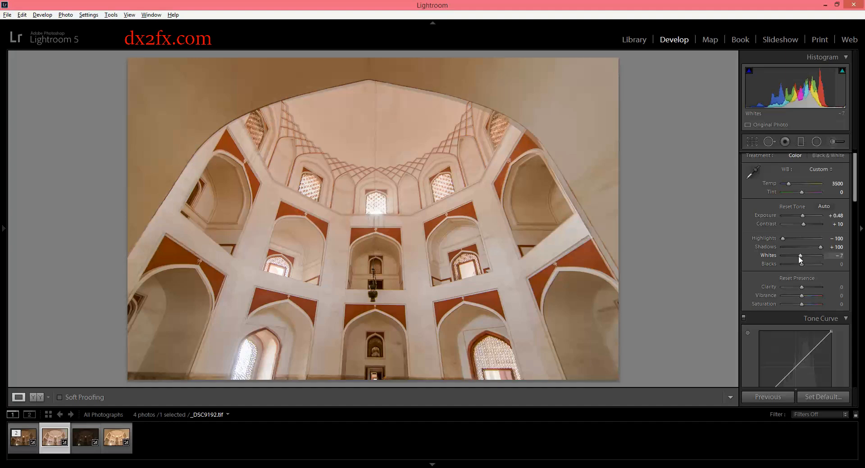
double_click(799, 255)
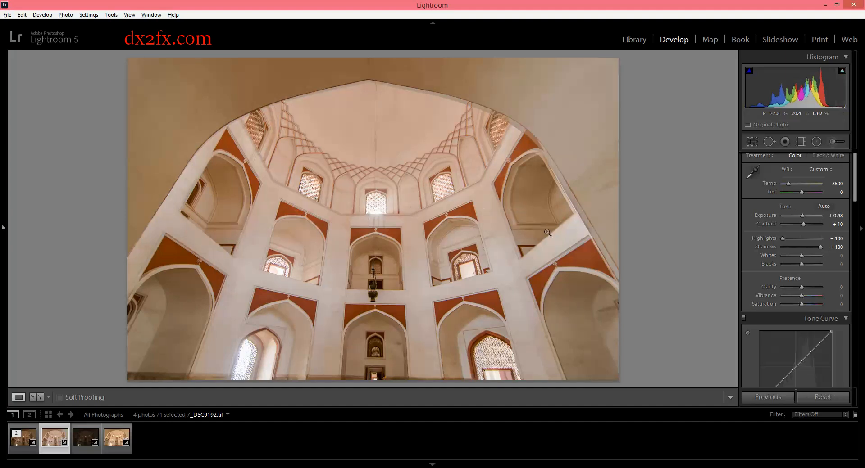
key(alt)
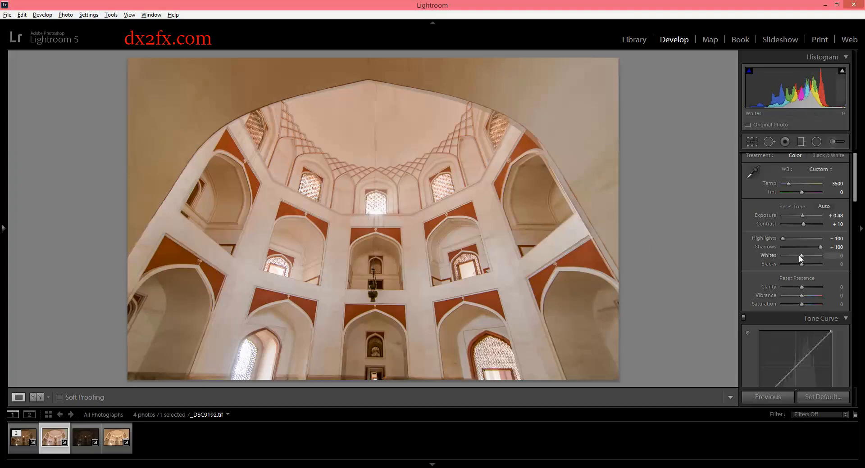
drag(799, 255, 800, 255)
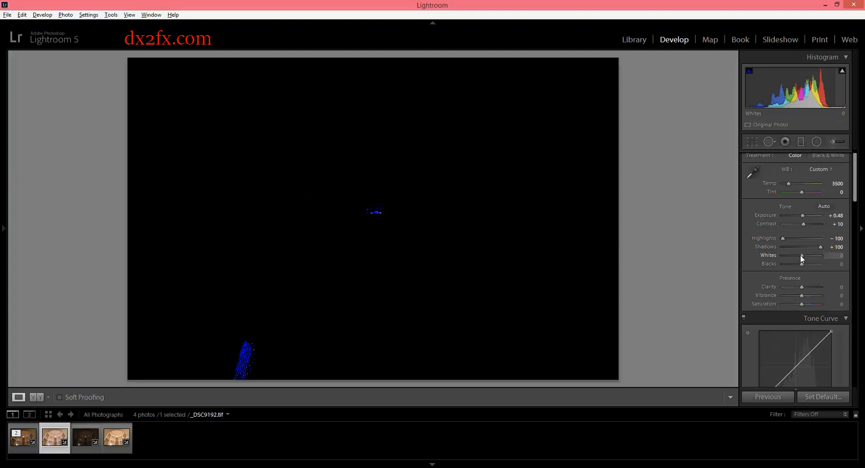
Set Blacks to -24 using the shadow clipping preview and raise Clarity to +36
drag(799, 255, 796, 264)
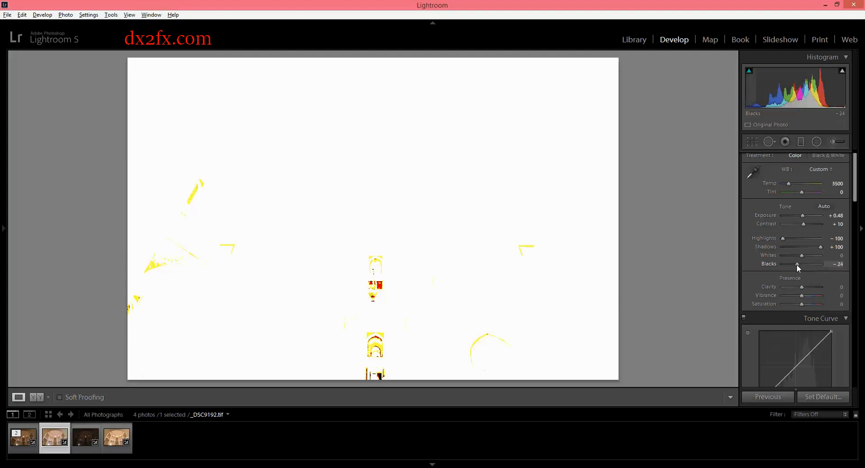
drag(796, 264, 796, 264)
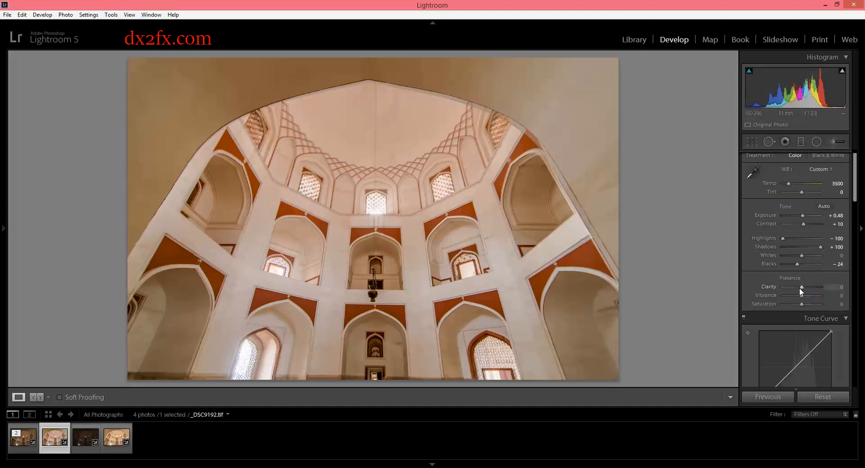
drag(801, 288, 808, 288)
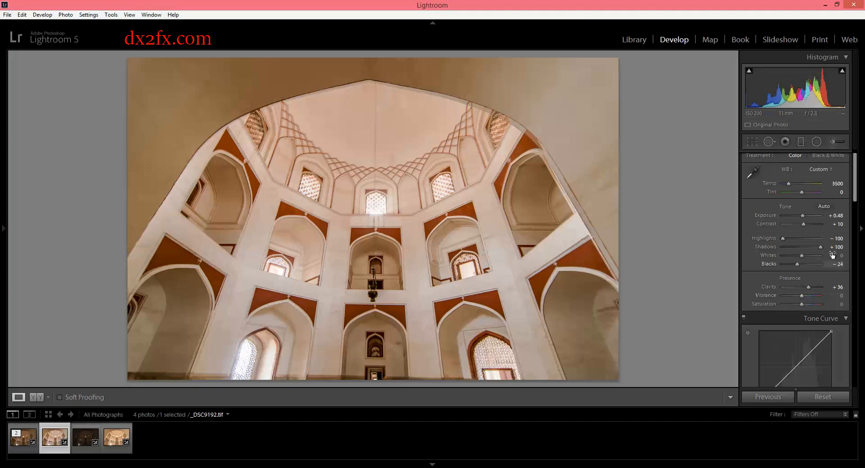
Try reducing the Saturation to -10 and reset it to its default
drag(857, 202, 856, 220)
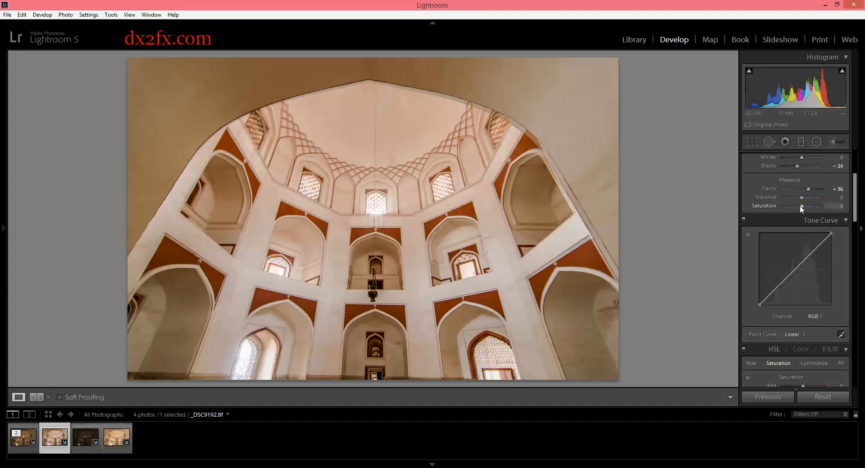
drag(801, 207, 799, 207)
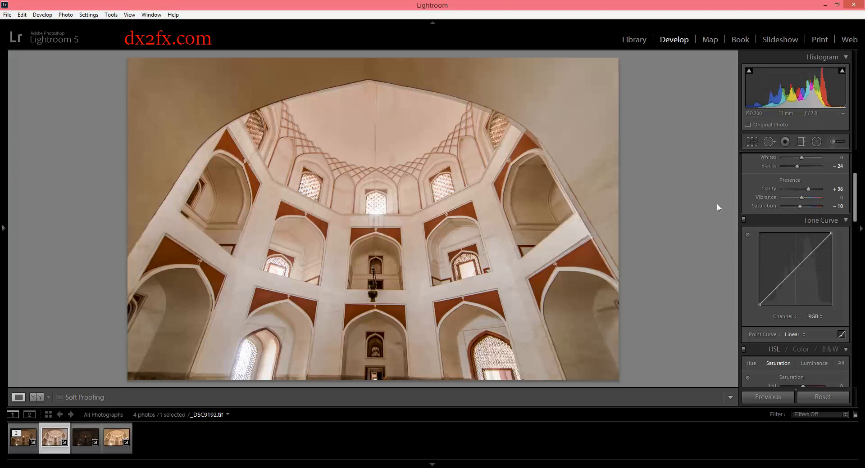
mouse_move(800, 207)
mouse_down()
mouse_move(813, 209)
mouse_move(801, 209)
mouse_up()
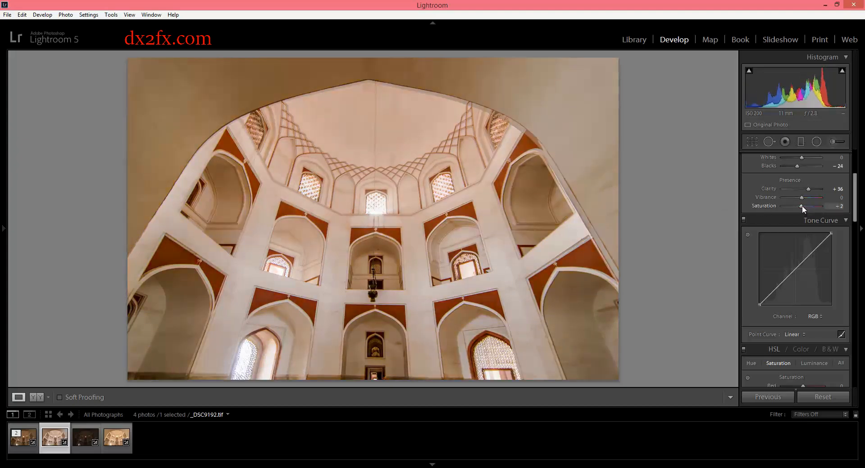
double_click(802, 205)
Convert the HDR image to black and white and apply the Strong Contrast point curve
click(832, 351)
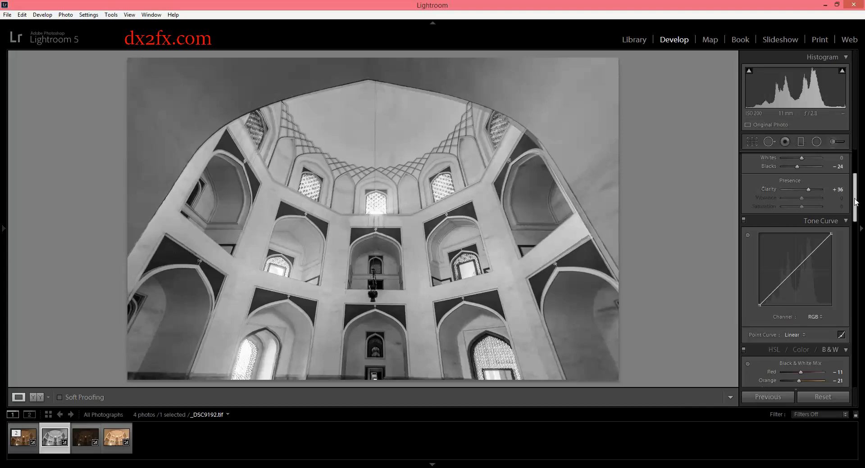
scroll(820, 252, down, 2)
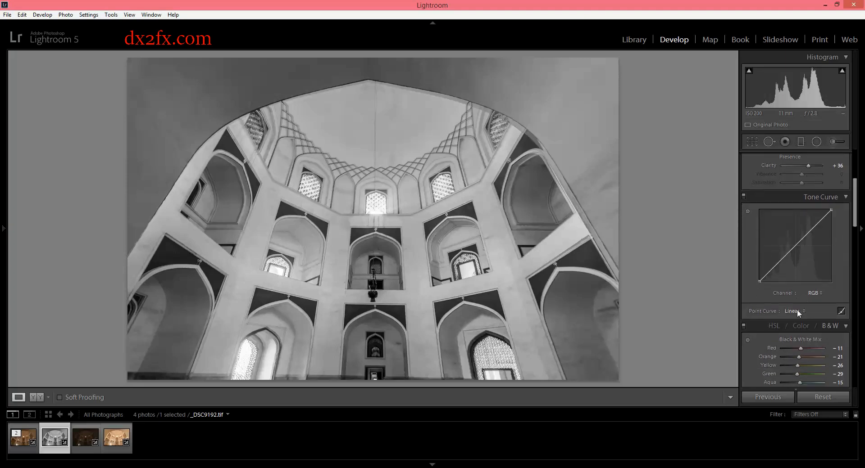
click(795, 310)
click(788, 332)
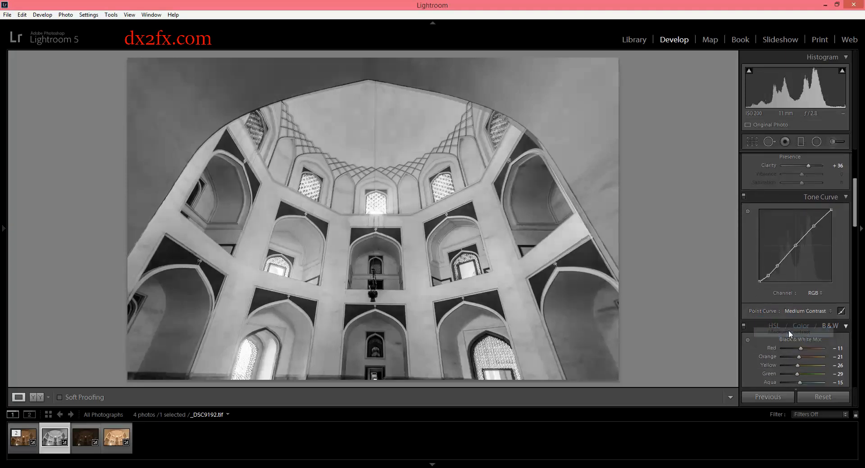
click(788, 311)
click(791, 343)
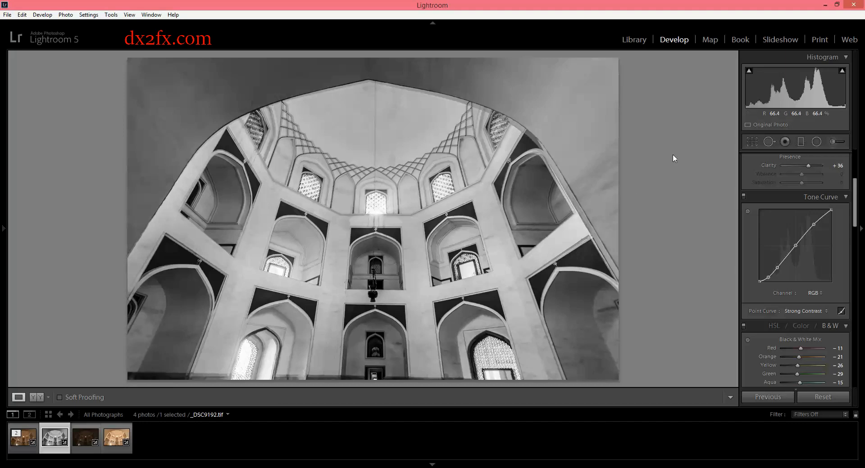
Set the exposure of the black and white image to +0.60
drag(857, 209, 857, 186)
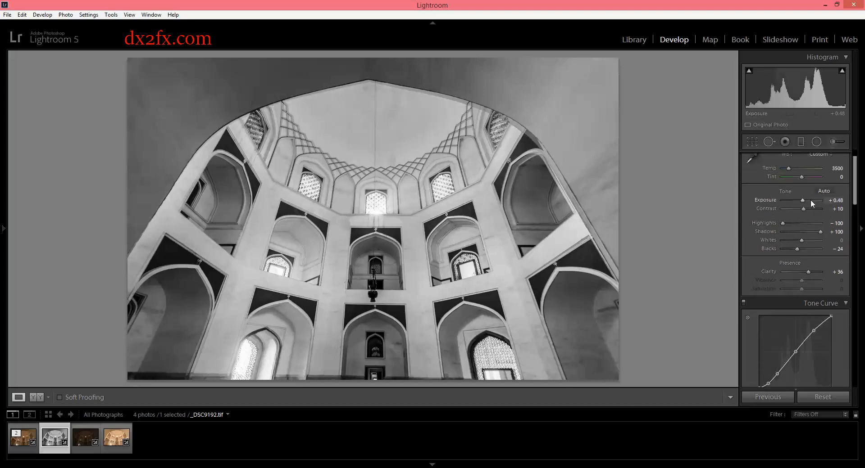
click(836, 200)
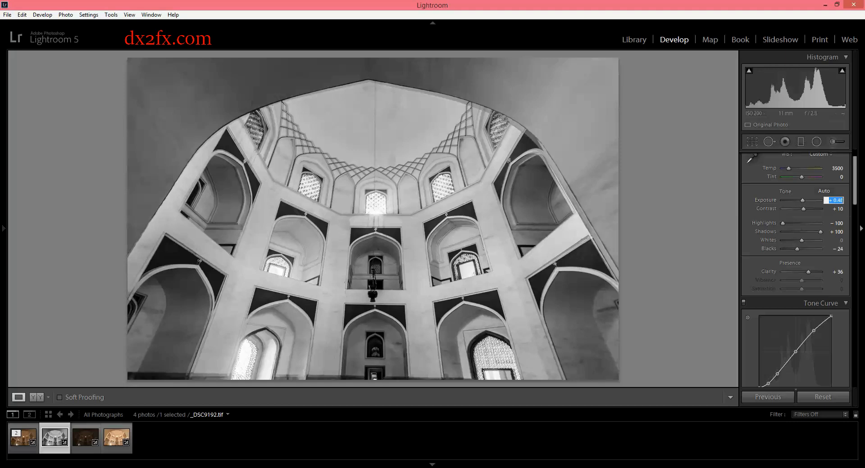
click(848, 249)
key(BackSpace)
key(BackSpace)
key(BackSpace)
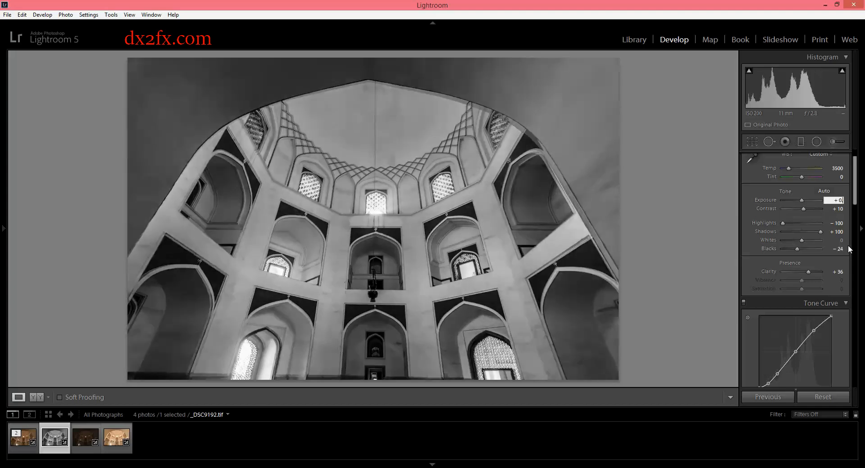
text(.60)
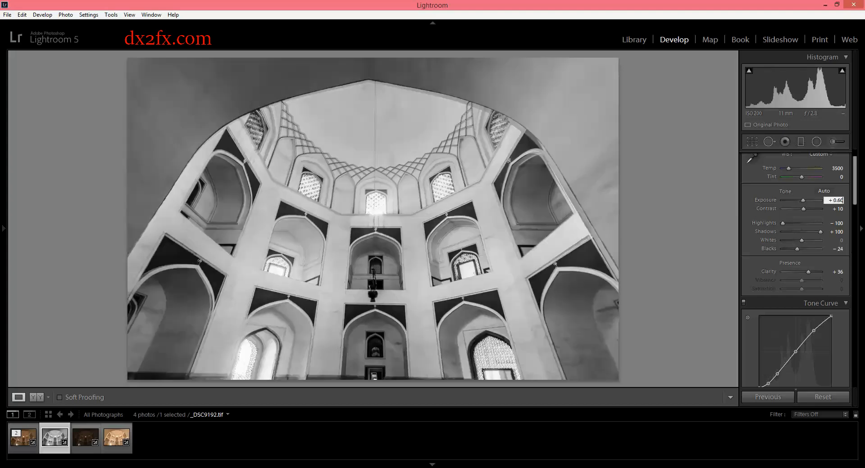
key(Return)
Set the sharpening amount to 57 and the luminance noise reduction to 29
drag(856, 194, 860, 300)
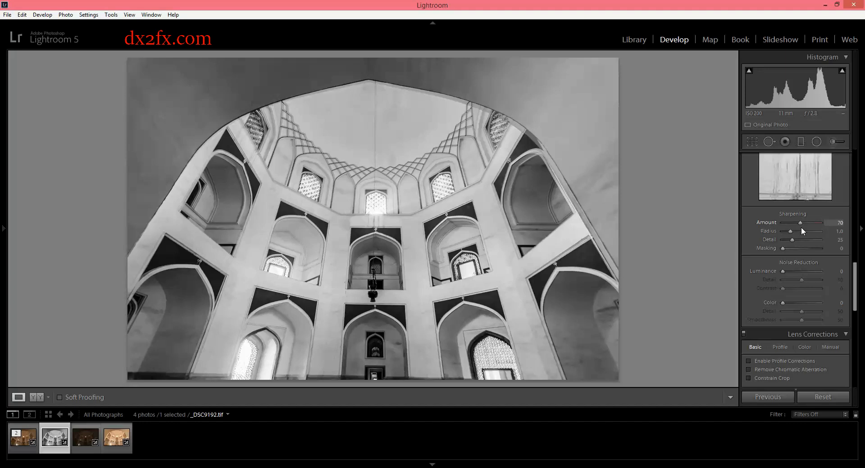
drag(782, 271, 794, 274)
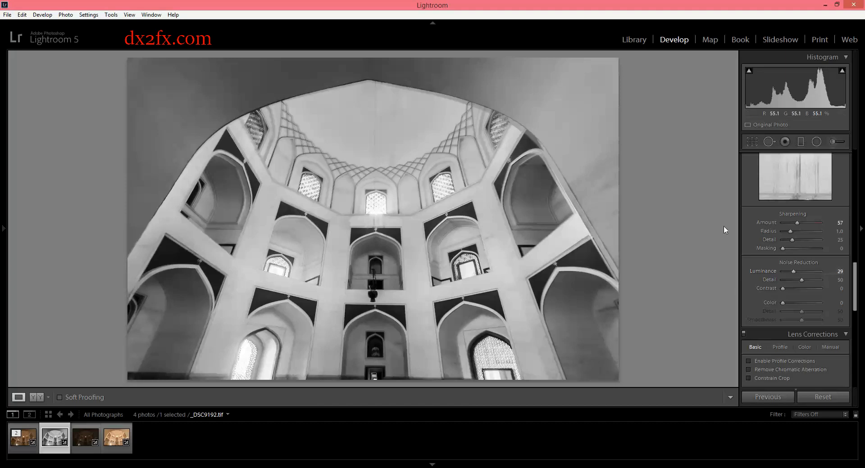
drag(855, 273, 856, 297)
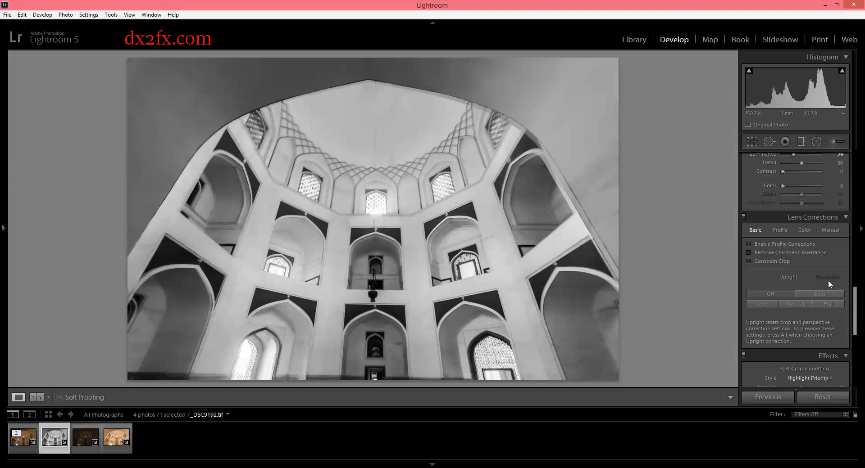
Compare the black and white _DSC9192.tif with the original _DSC9192.NEF by switching between them
click(23, 443)
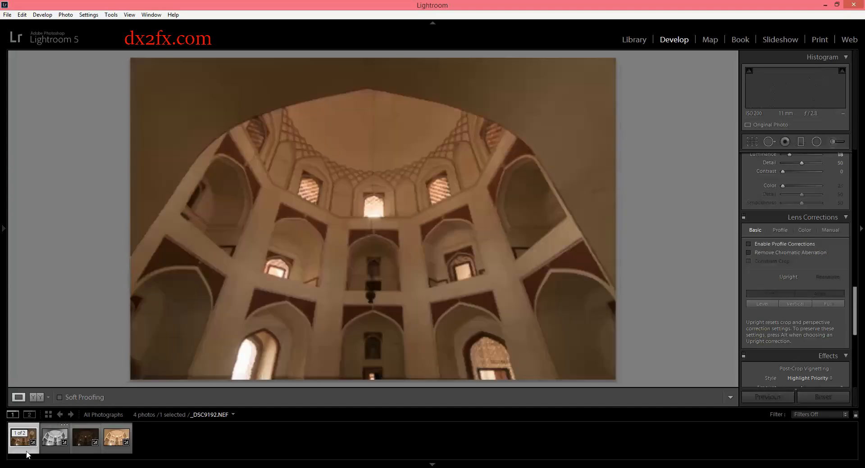
click(44, 449)
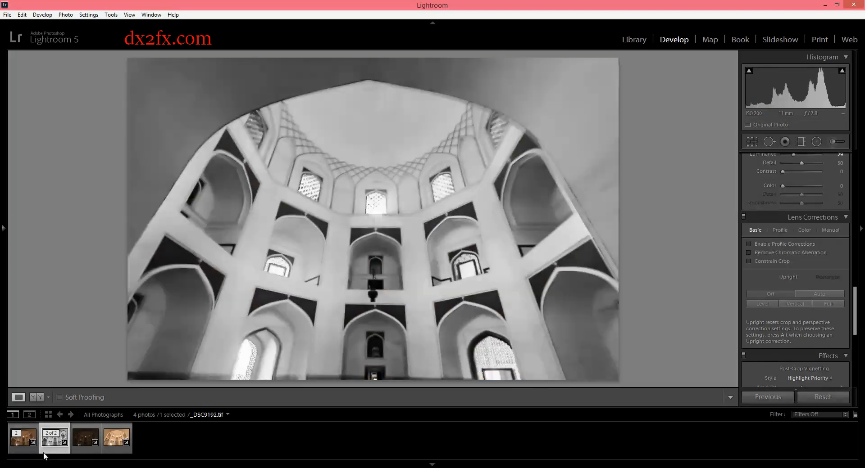
click(18, 451)
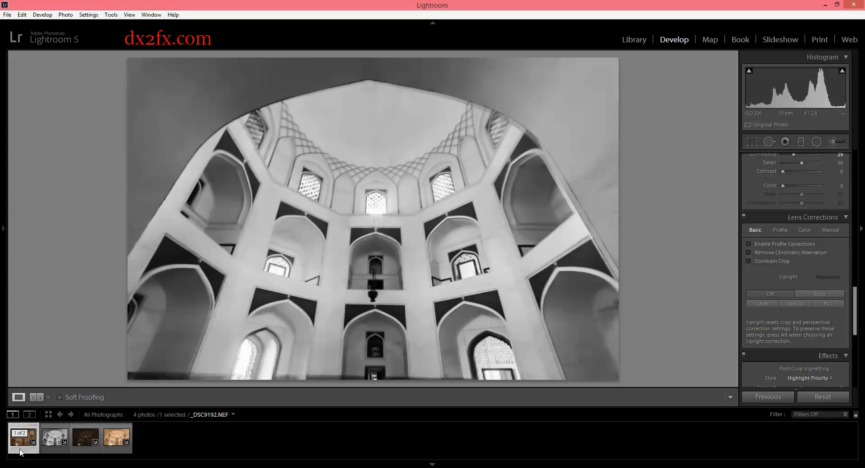
click(47, 448)
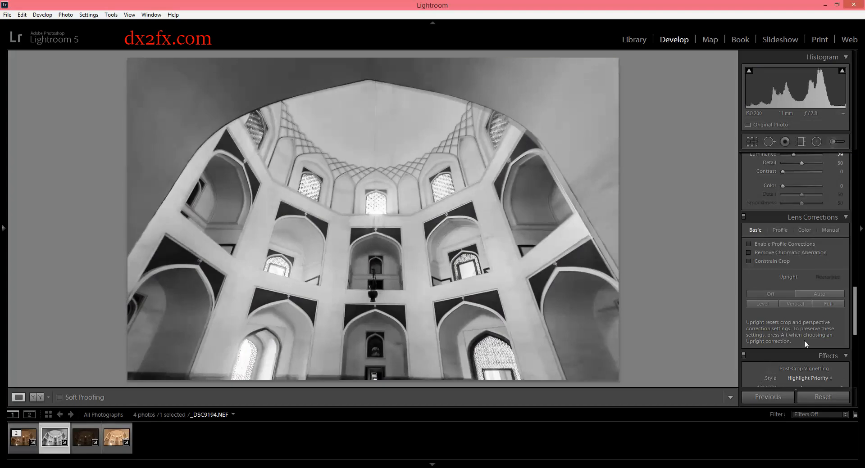
Set the Post-Crop Vignetting amount to -14 and compare the result with the original _DSC9192.NEF
drag(855, 318, 856, 338)
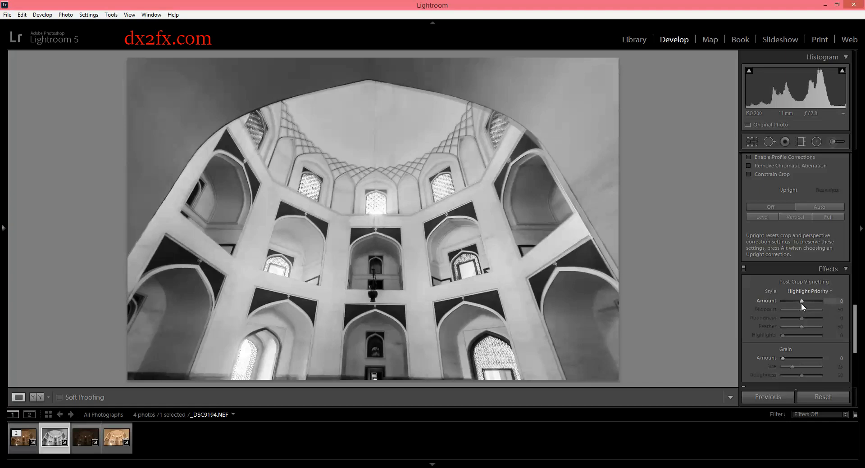
drag(801, 303, 799, 304)
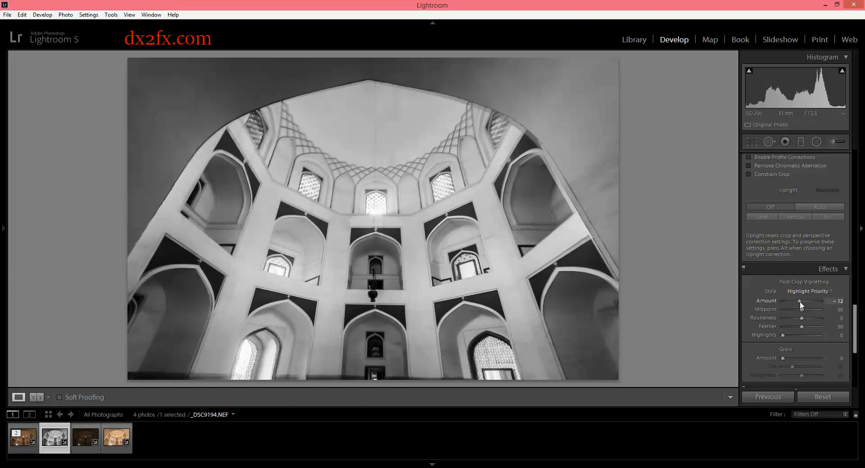
drag(799, 301, 799, 302)
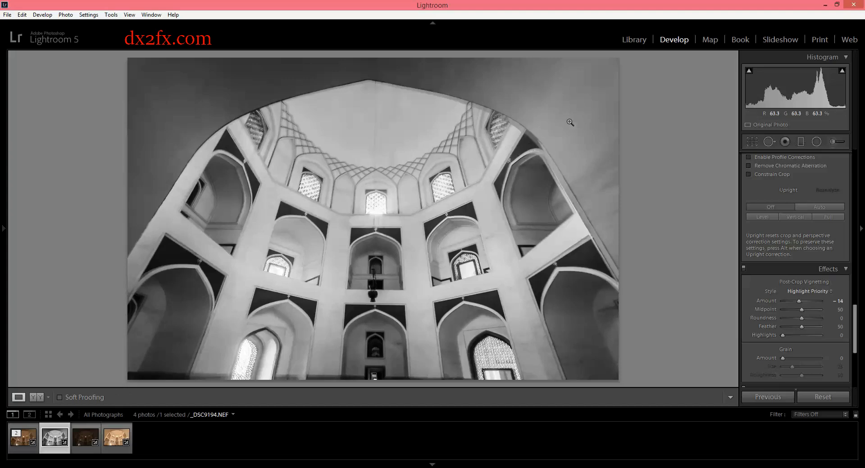
click(21, 450)
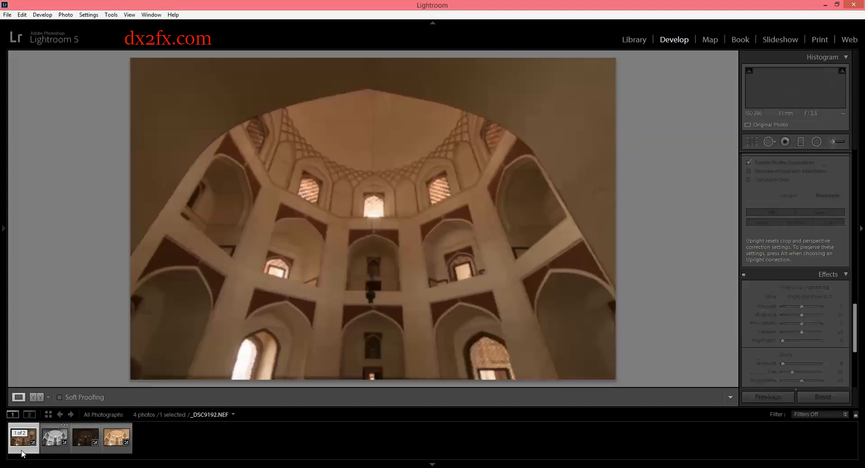
click(53, 447)
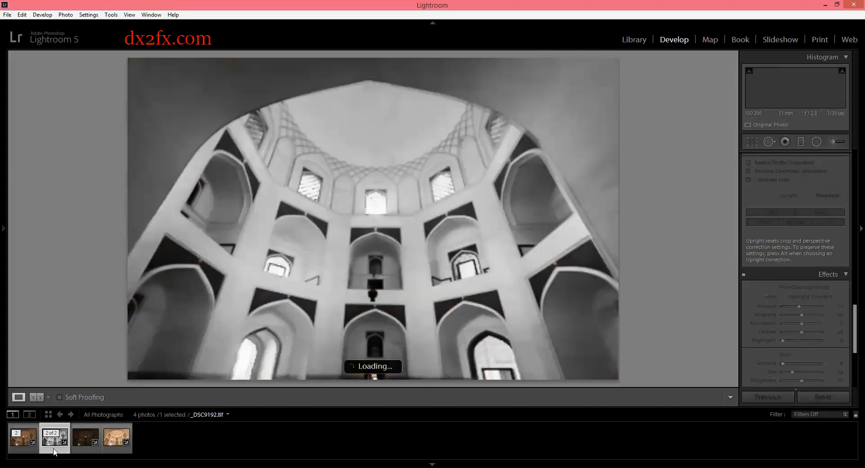